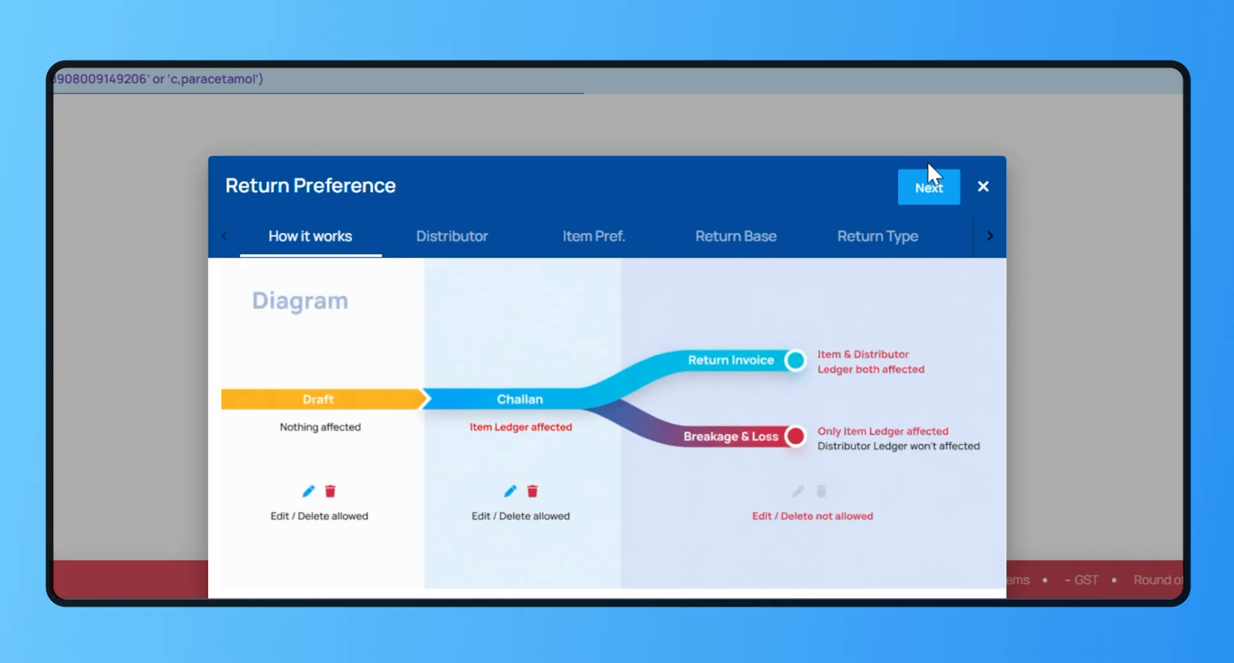
Set Kalpana Medical Agency from Barasat, West Bengal, as the distributor for the purchase return.
{"action": "left_click", "coordinate": [930, 190]}
{"action": "left_click", "coordinate": [424, 316]}
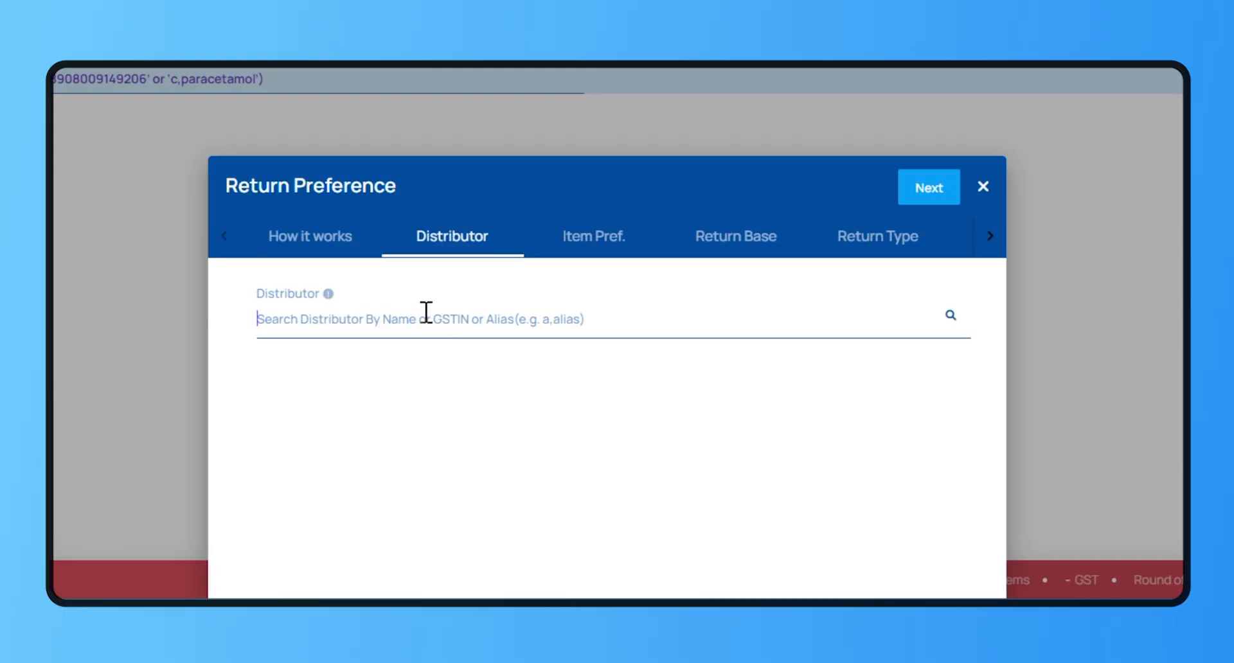
{"action": "type", "text": "Kalp"}
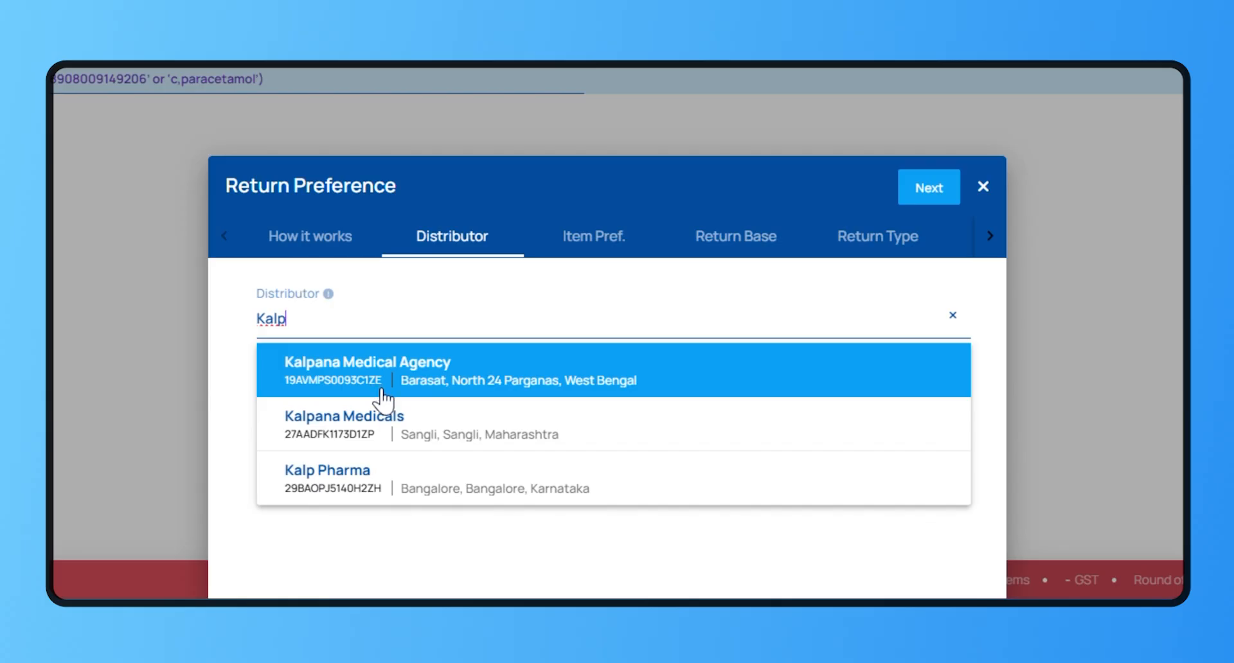
{"action": "left_click", "coordinate": [565, 377]}
{"action": "left_click", "coordinate": [916, 198]}
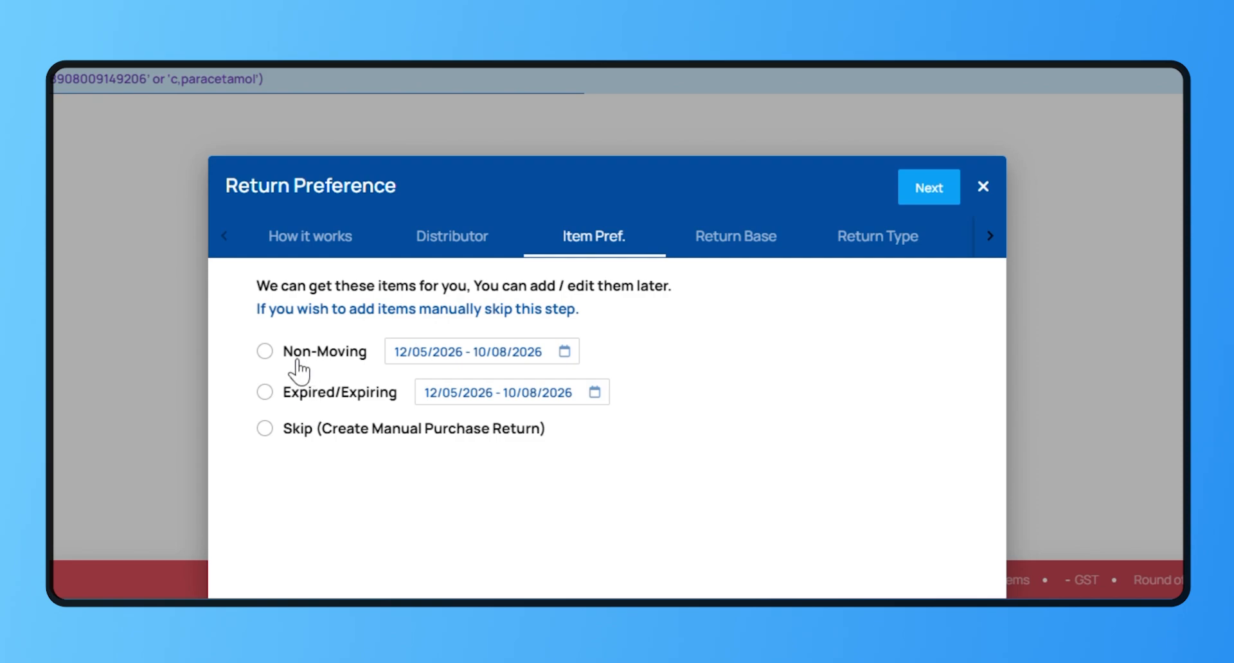
Base the return on Non-Moving items for the range 12/05/2026 to 10/08/2026.
{"action": "left_click", "coordinate": [265, 353]}
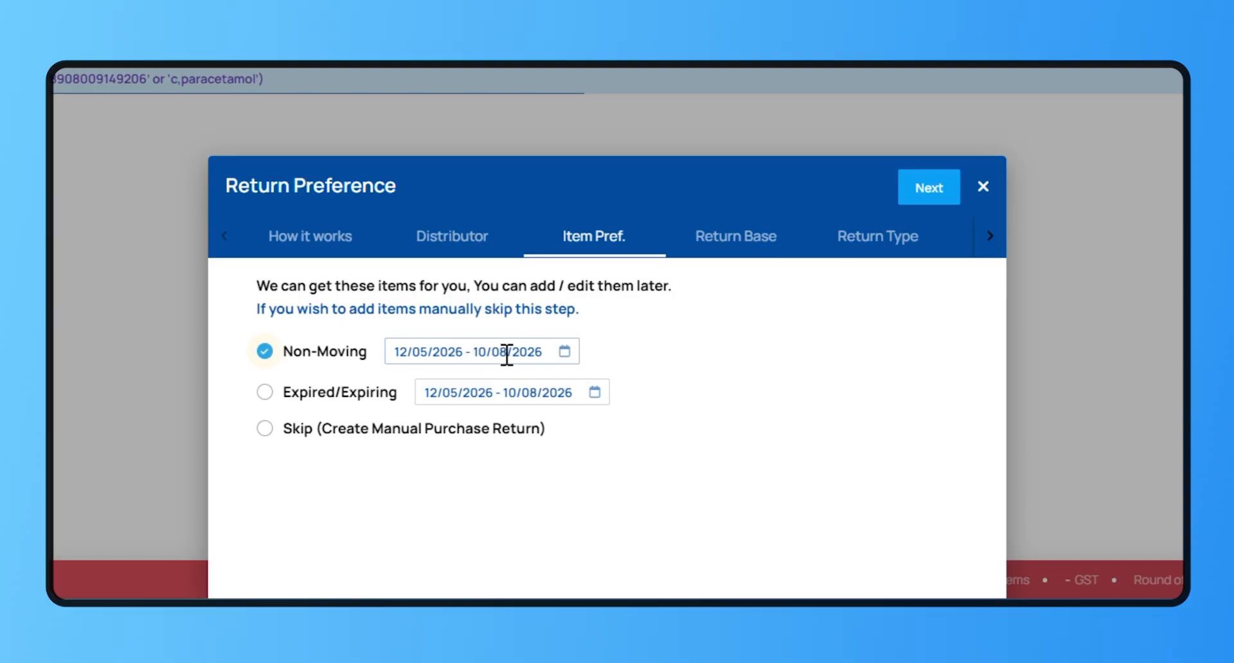
{"action": "left_click", "coordinate": [562, 355]}
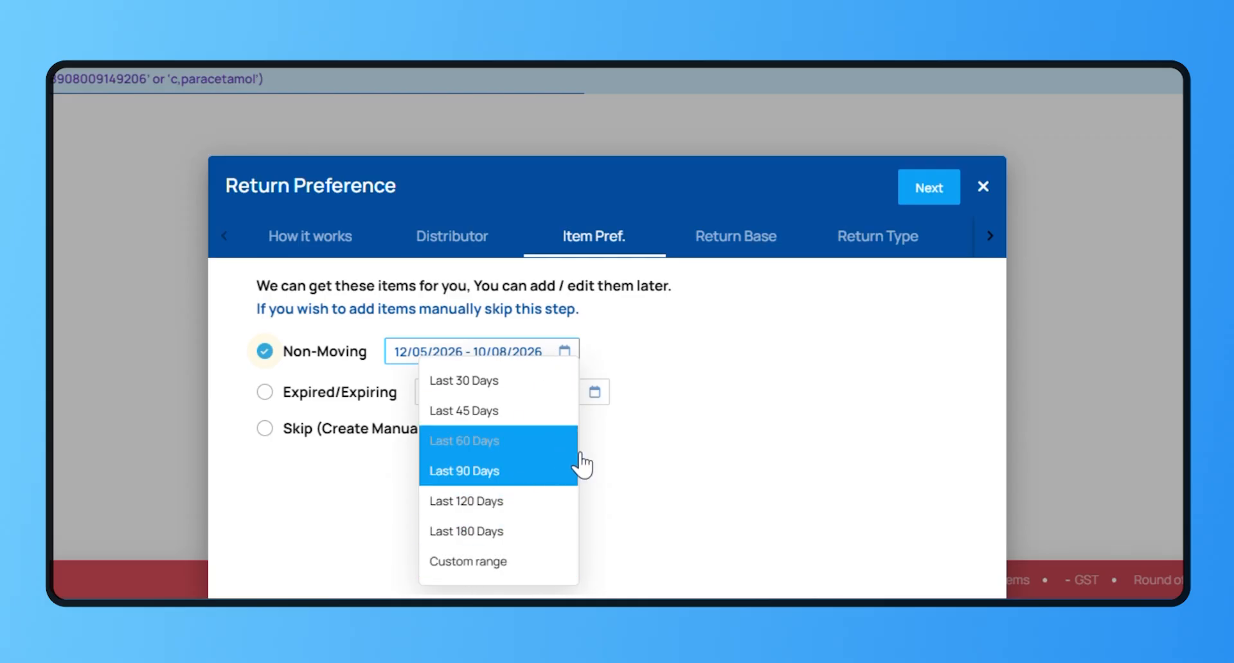
{"action": "left_click", "coordinate": [611, 468]}
{"action": "left_click", "coordinate": [954, 192]}
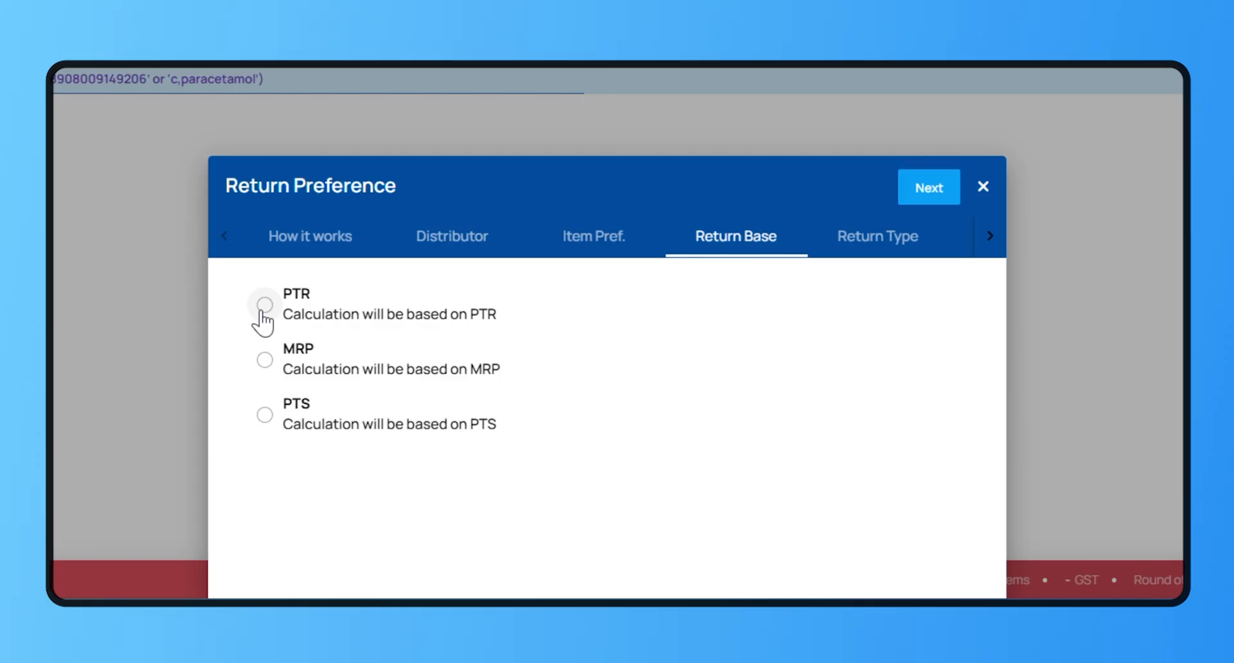
Set the return base to PTR and the return type to With GST (Purchase Return).
{"action": "left_click", "coordinate": [264, 305]}
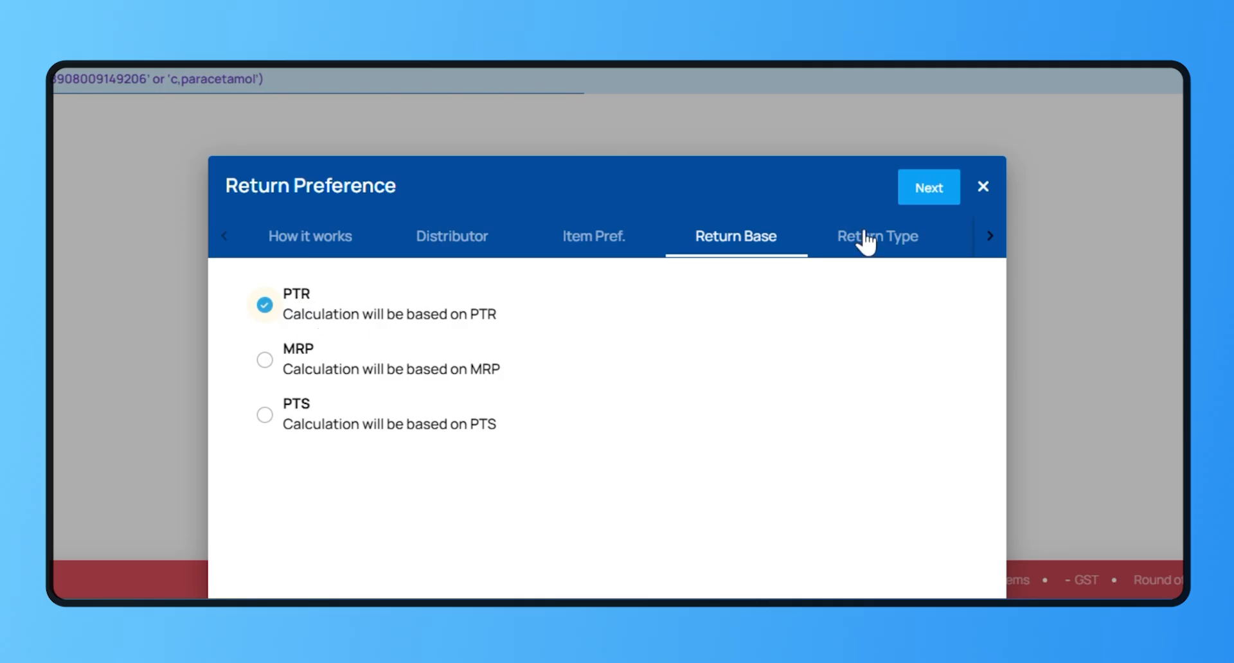
{"action": "left_click", "coordinate": [926, 194]}
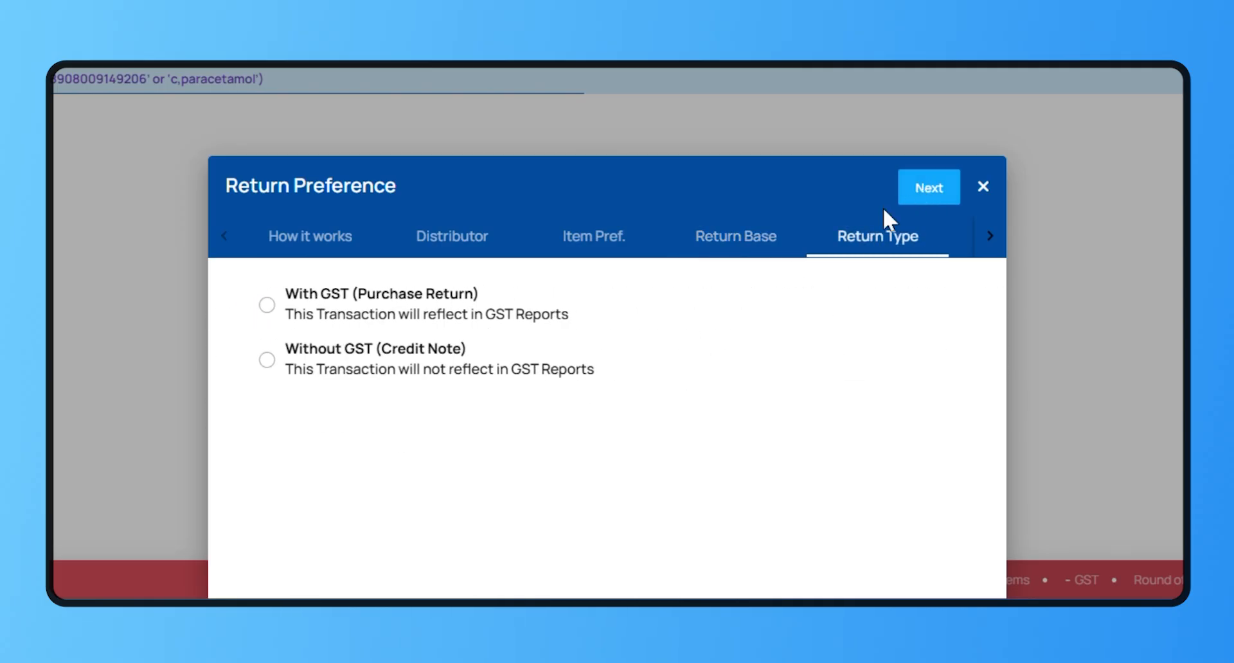
{"action": "left_click", "coordinate": [262, 307]}
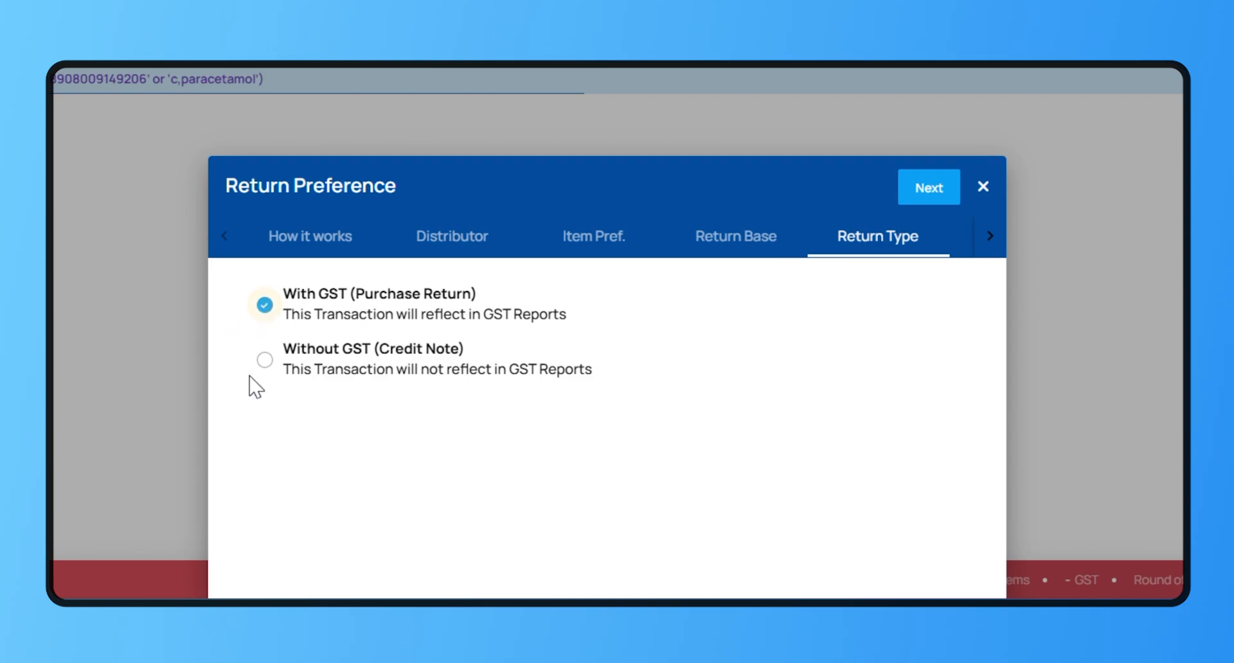
{"action": "left_click", "coordinate": [937, 198]}
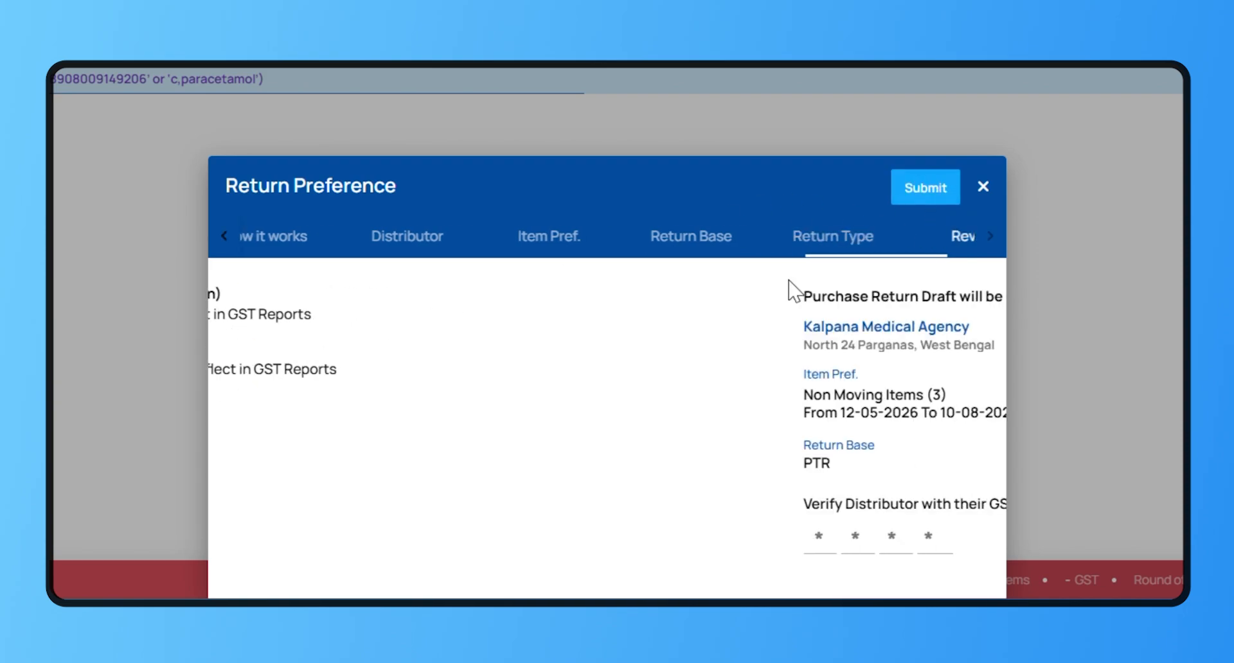
Verify the distributor with the last four characters of its GSTIN/PAN, submit the return preferences and save the purchase return draft.
{"action": "left_click", "coordinate": [276, 537]}
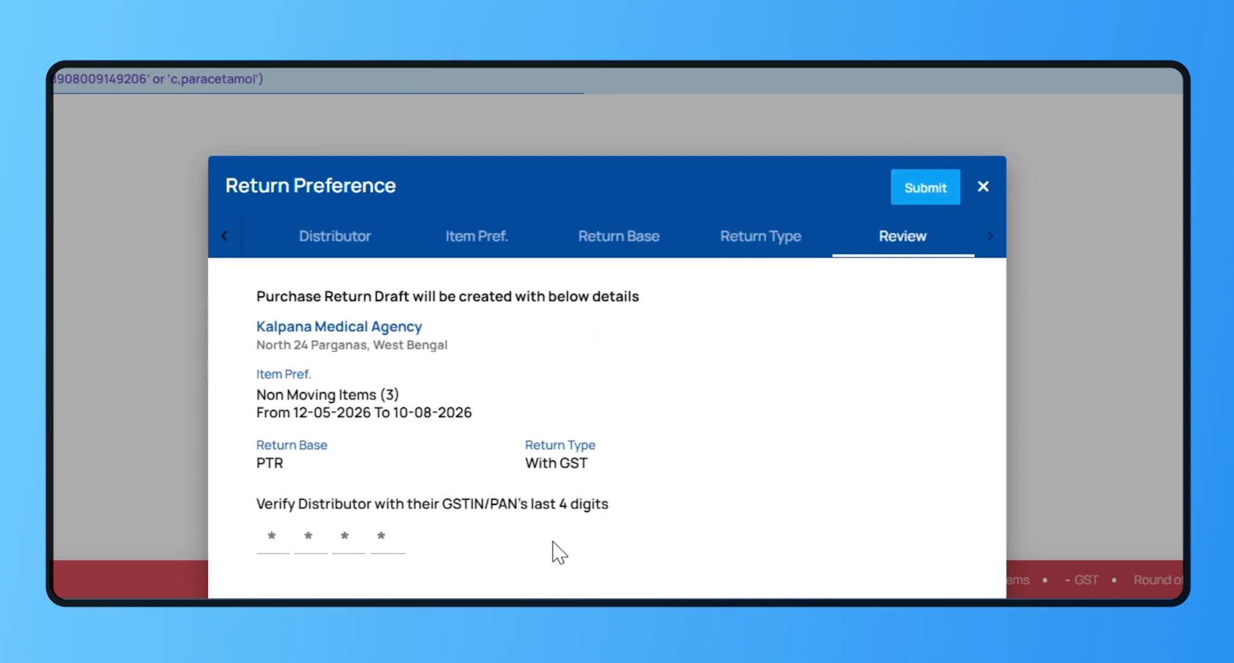
{"action": "type", "text": "C1ZE"}
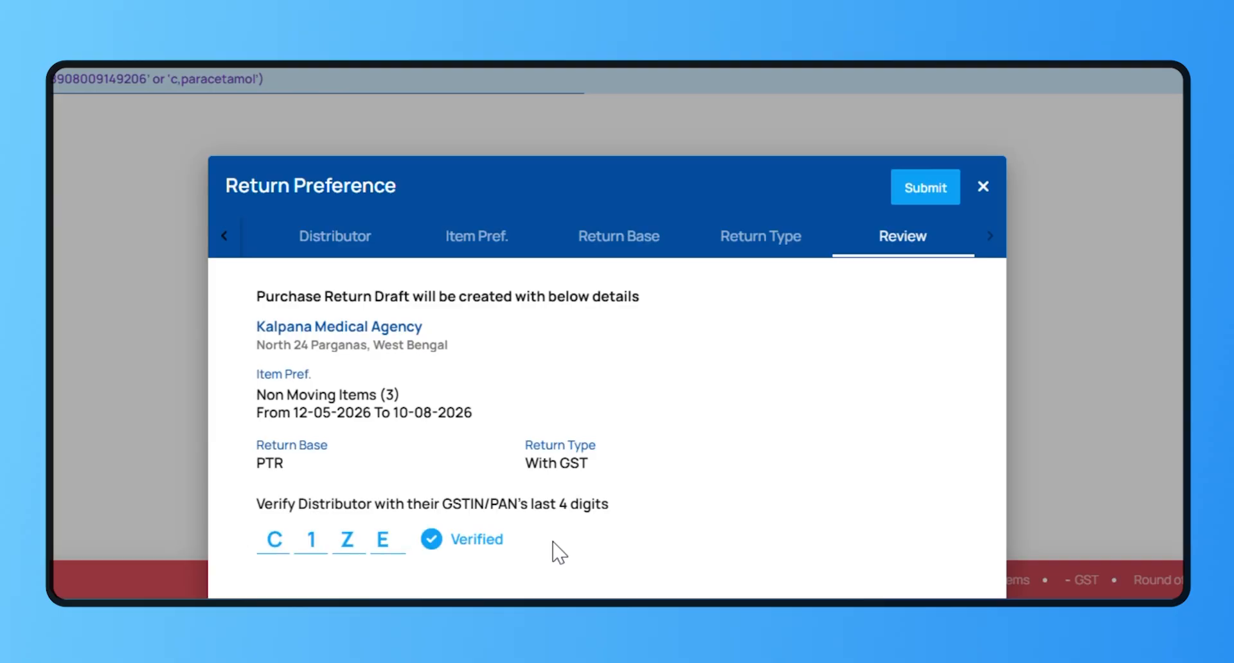
{"action": "left_click", "coordinate": [930, 192]}
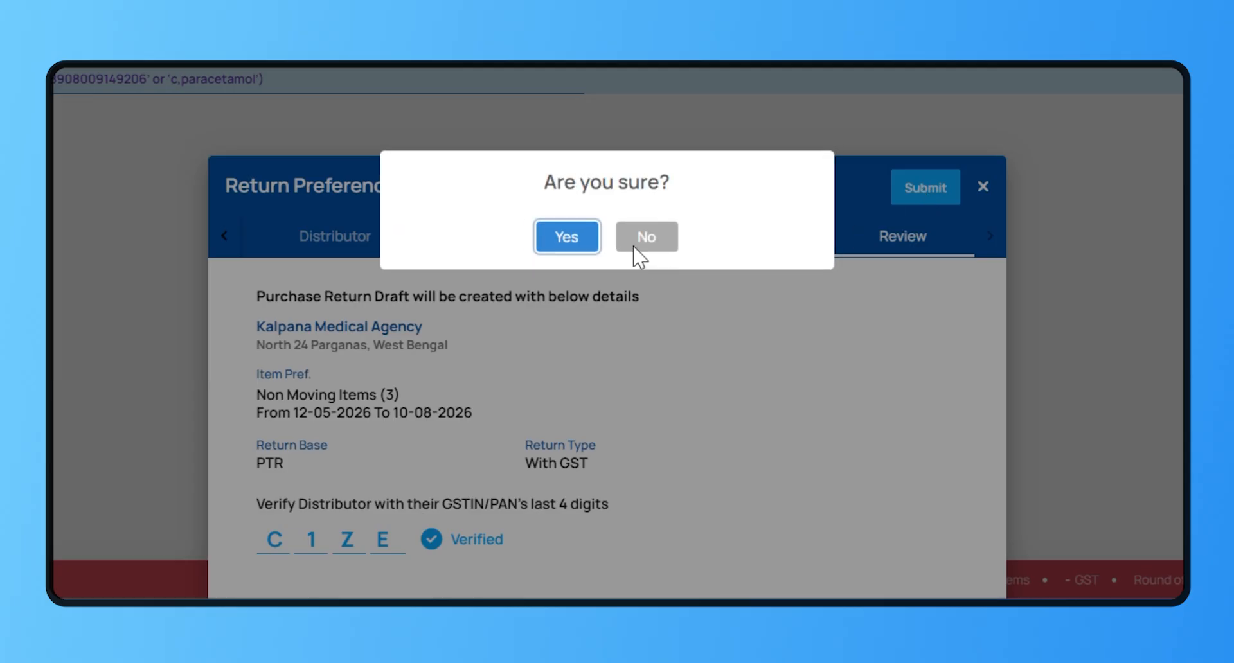
{"action": "left_click", "coordinate": [565, 245]}
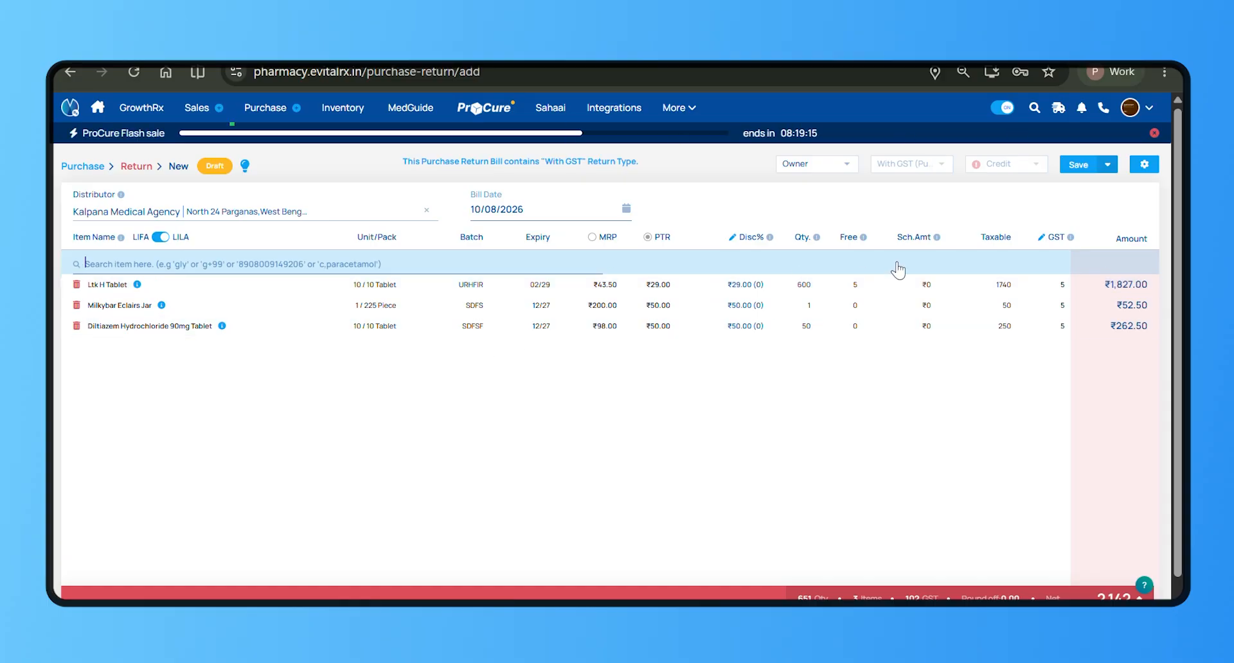
{"action": "left_click", "coordinate": [1074, 168]}
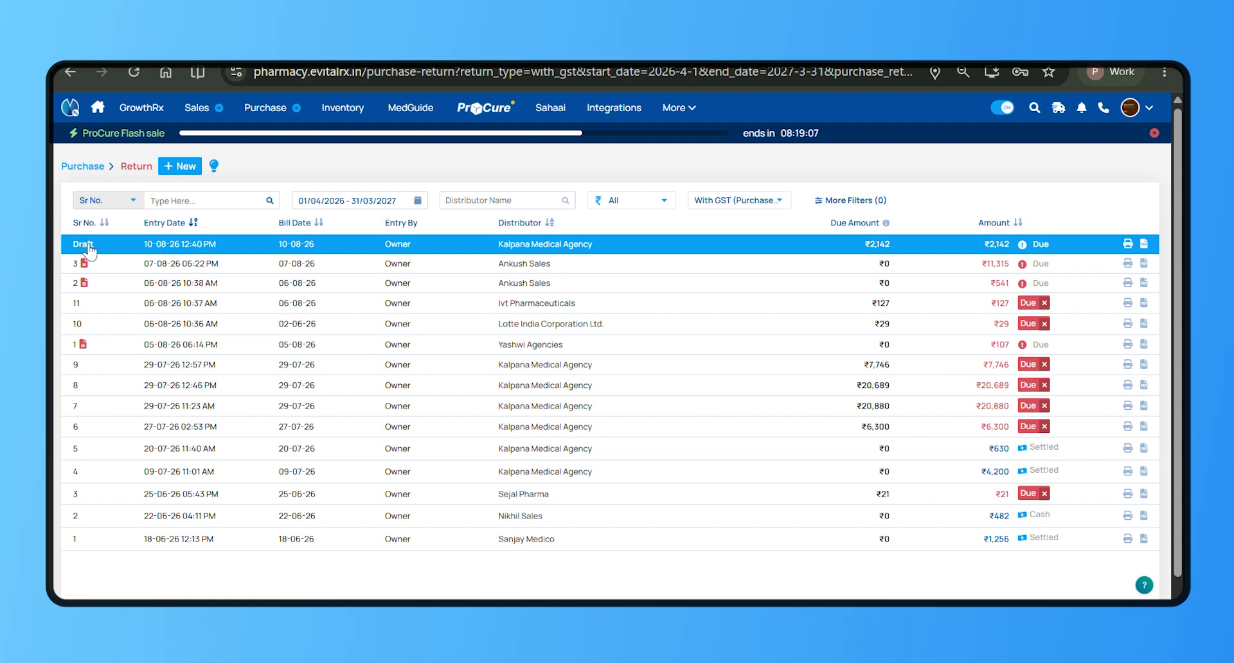
Convert the Kalpana Medical Agency draft return into a delivery challan, validating it with the last four characters of the distributor's GSTIN/PAN.
{"action": "left_click", "coordinate": [557, 250]}
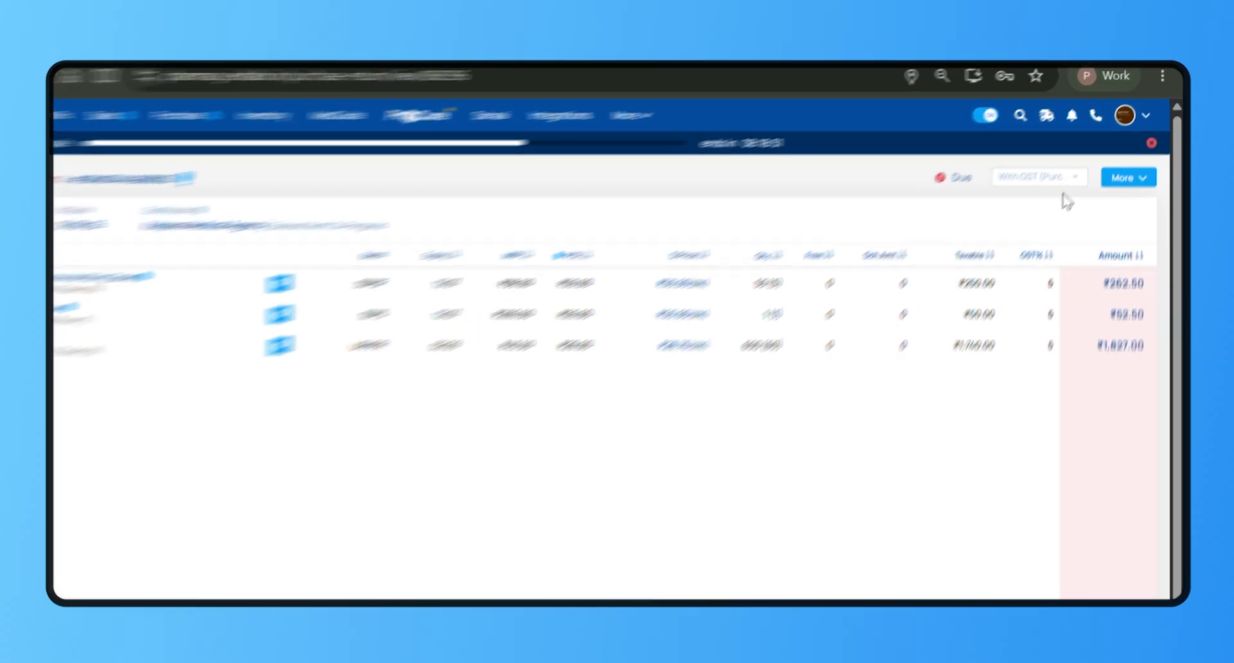
{"action": "left_click", "coordinate": [1121, 178]}
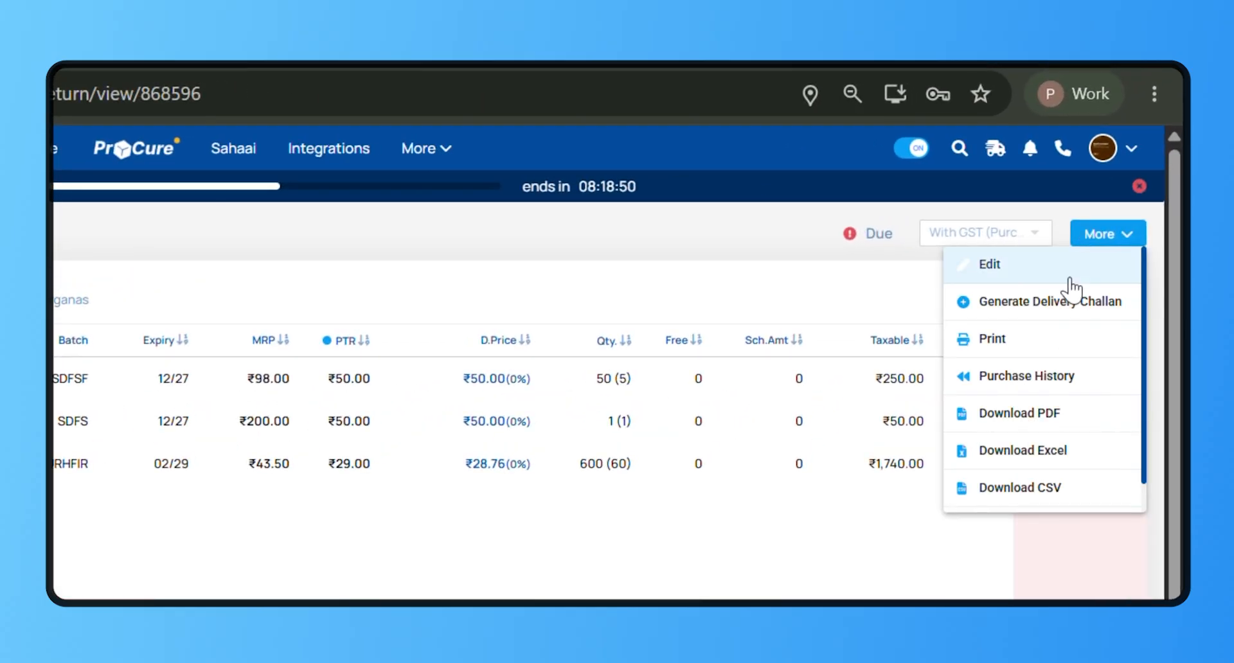
{"action": "left_click", "coordinate": [1034, 315]}
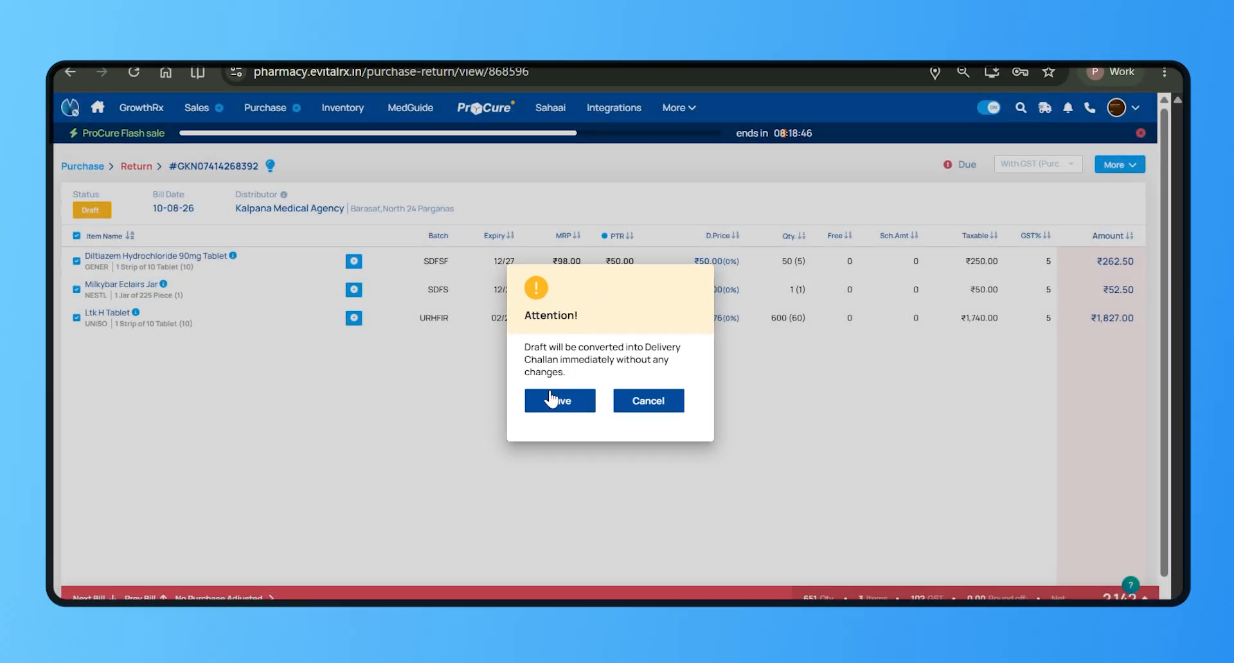
{"action": "left_click", "coordinate": [525, 408]}
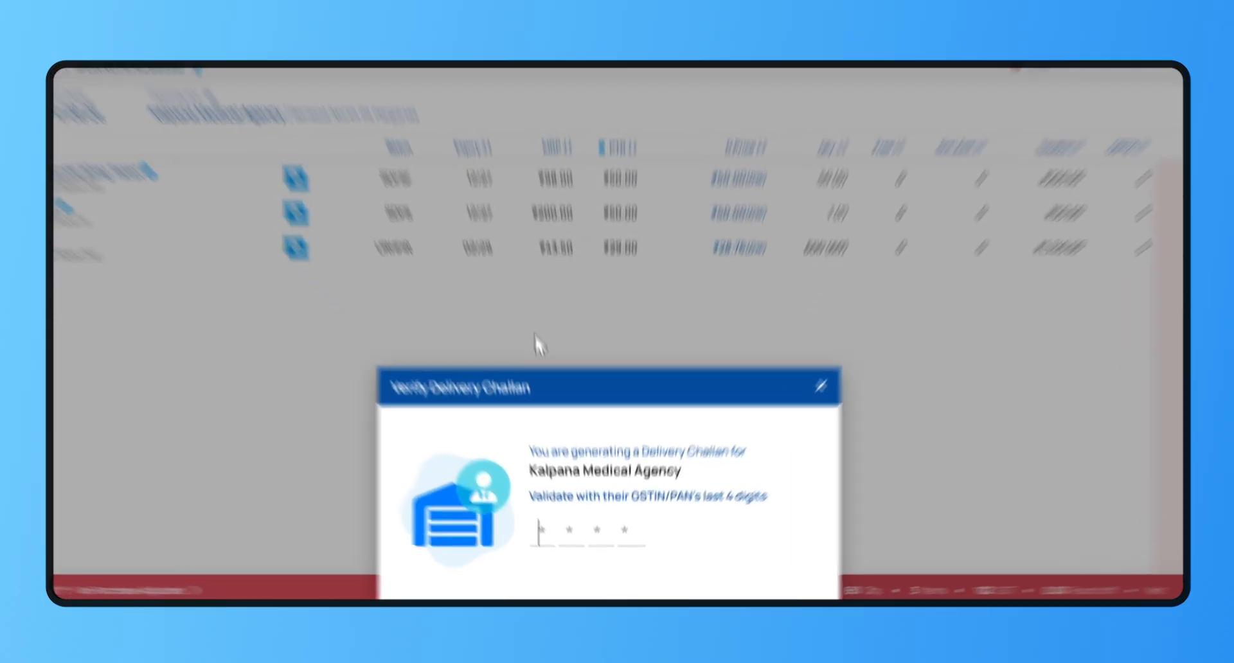
{"action": "type", "text": "C1Z"}
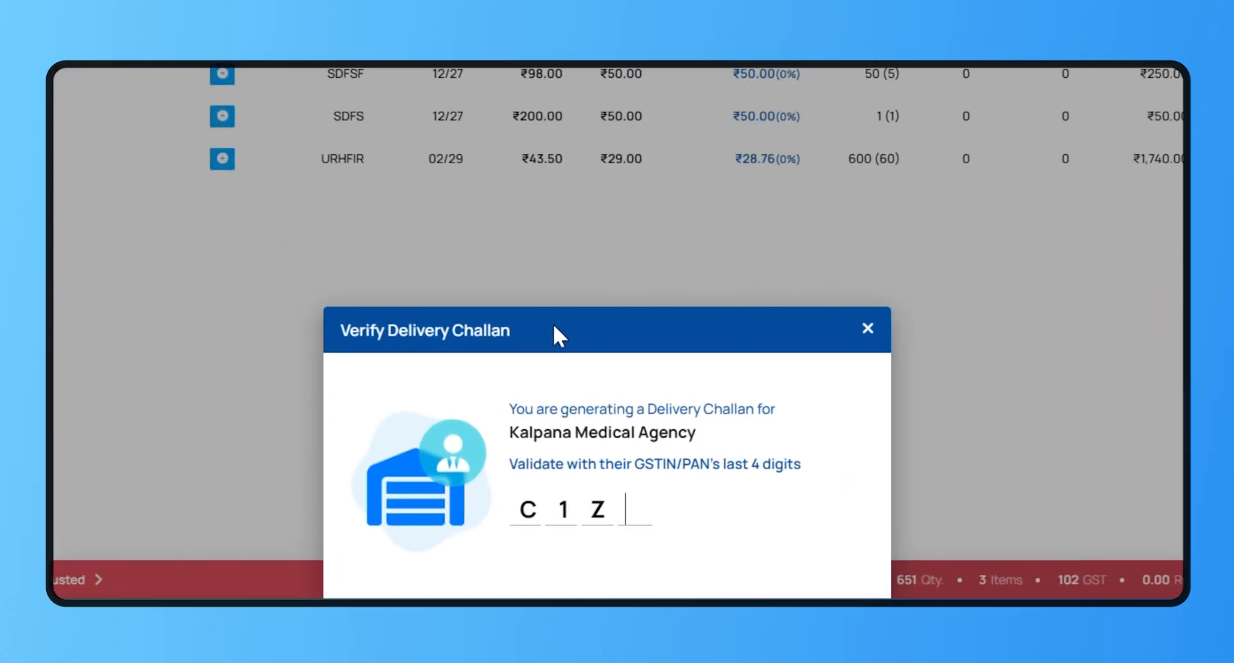
{"action": "type", "text": "5"}
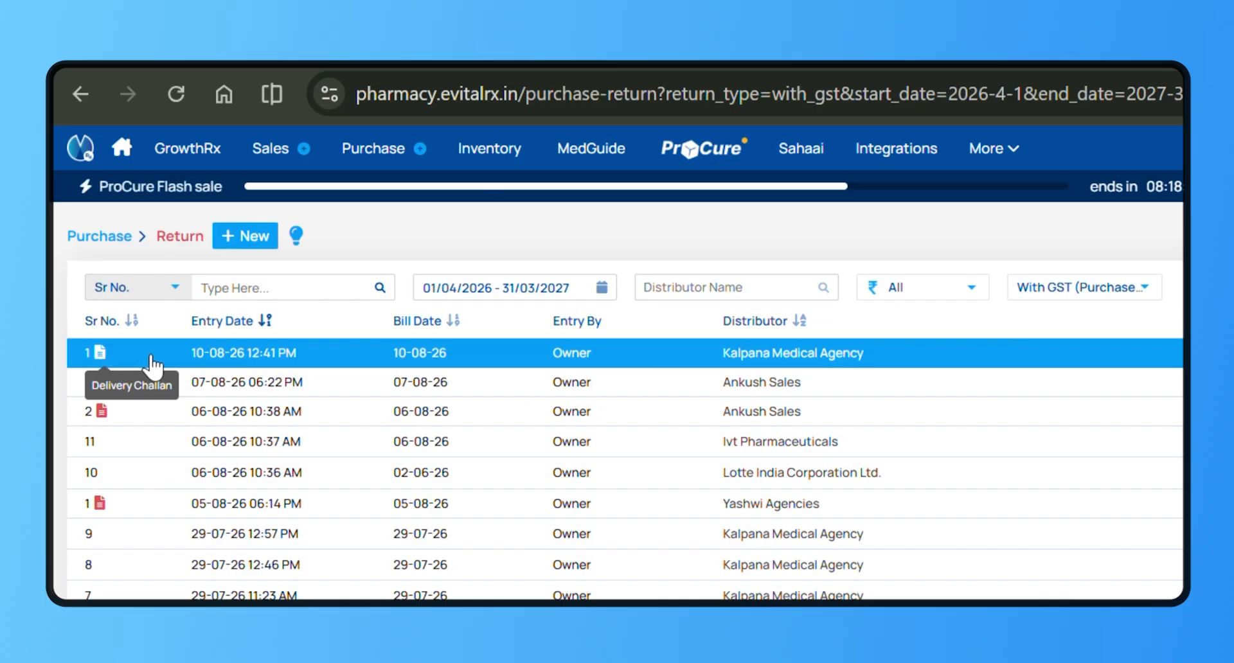
Generate a purchase return from all items of the Kalpana Medical Agency challan, validating it with the last four GSTIN/PAN characters.
{"action": "left_click", "coordinate": [287, 358]}
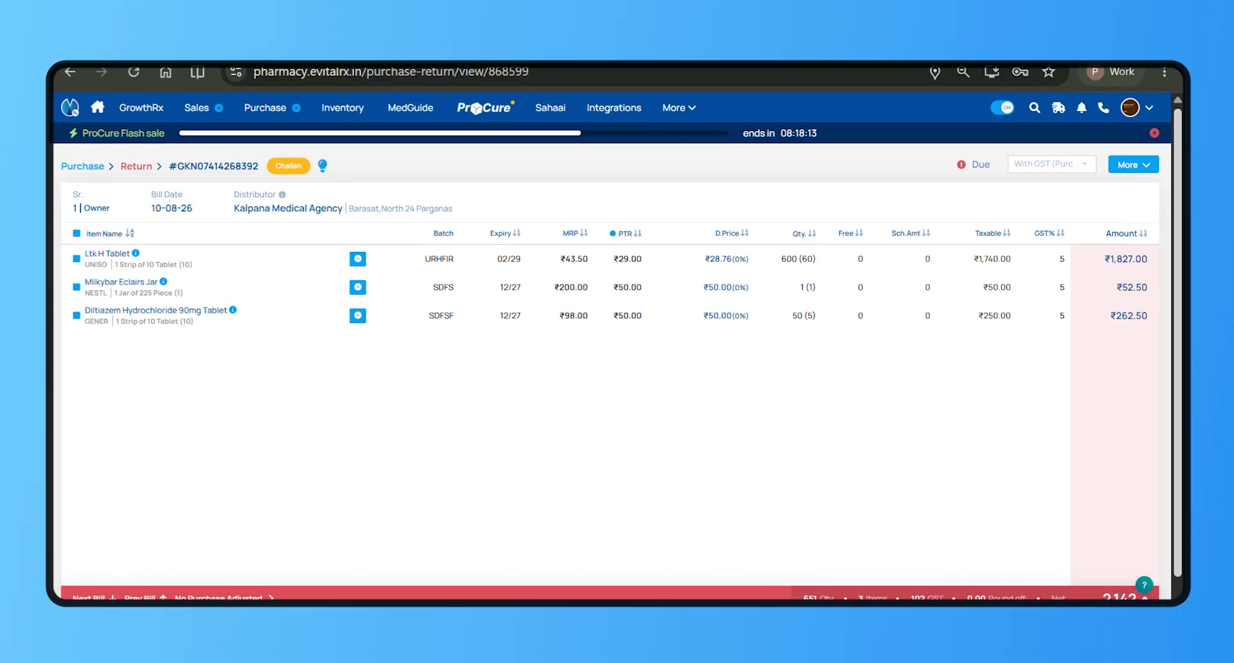
{"action": "left_click", "coordinate": [1133, 165]}
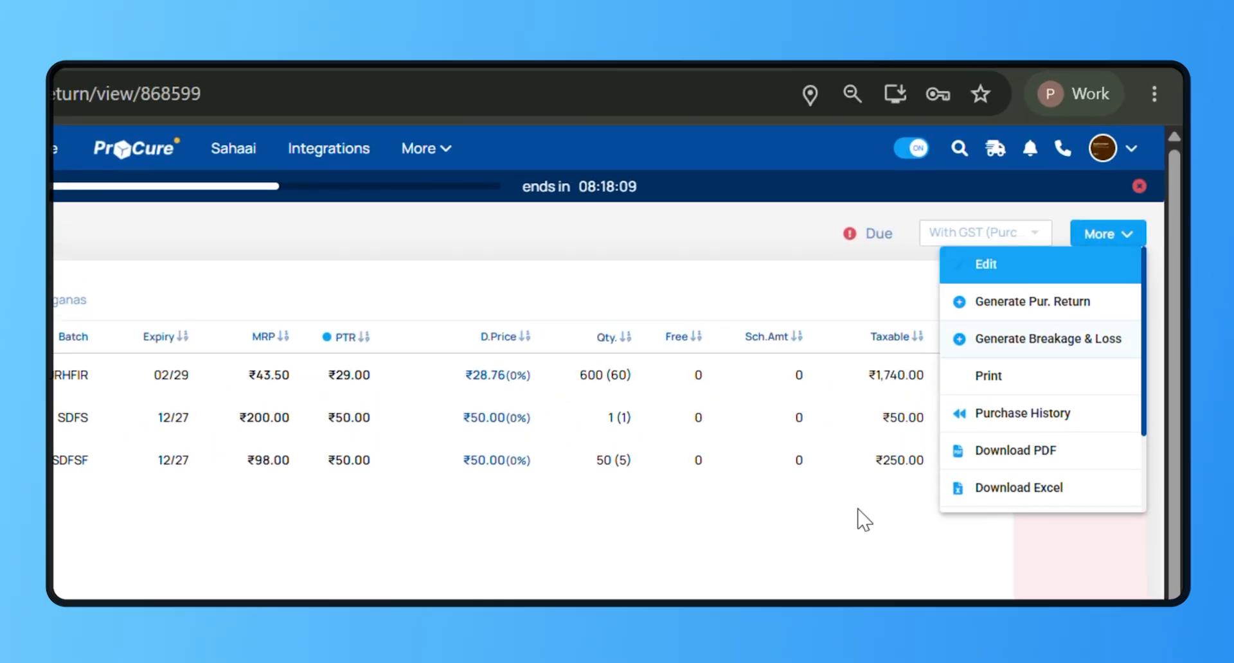
{"action": "left_click", "coordinate": [680, 571]}
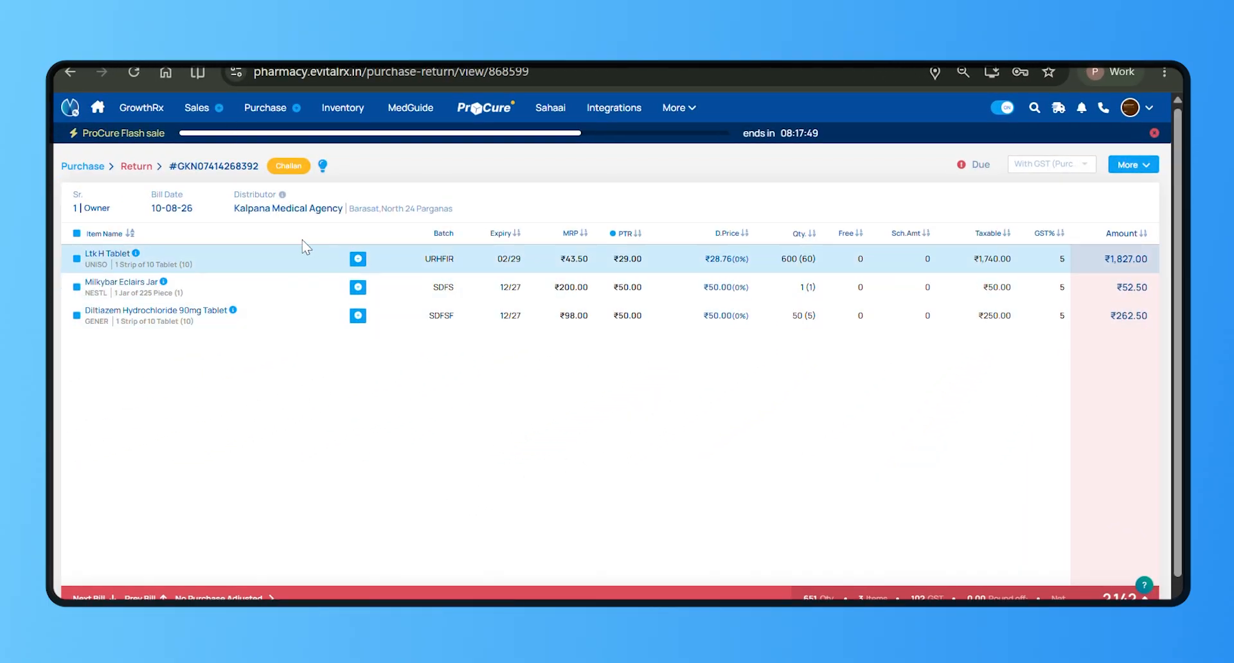
{"action": "left_click", "coordinate": [77, 234]}
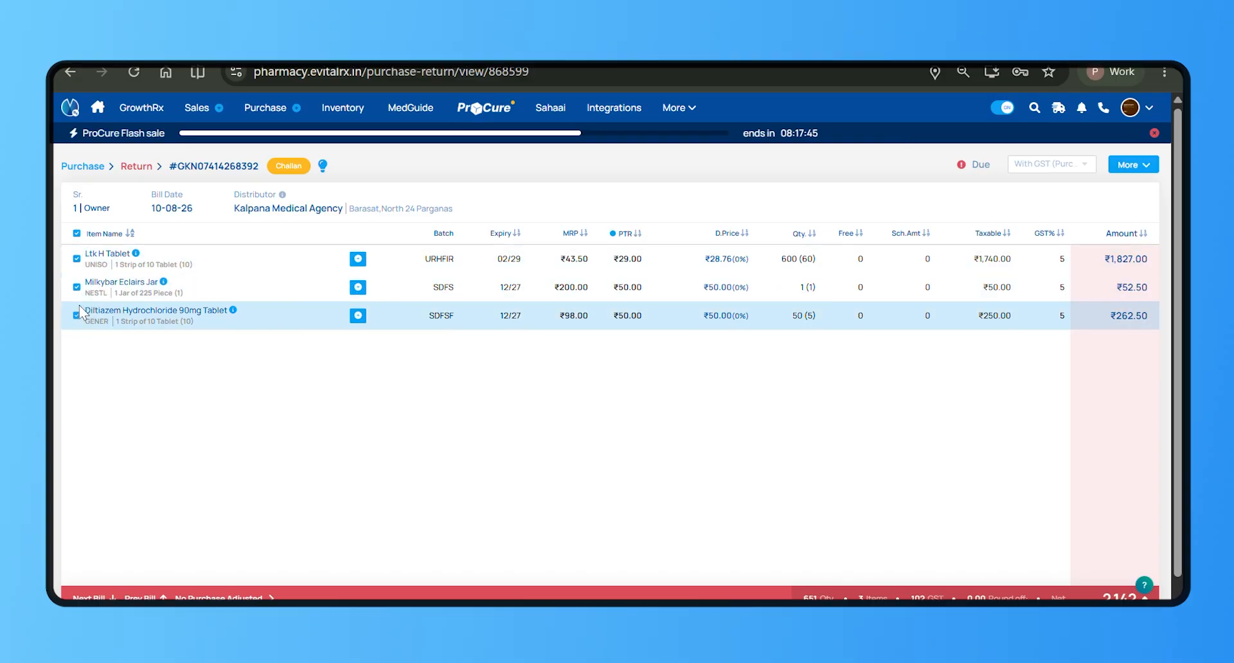
{"action": "left_click", "coordinate": [1131, 165]}
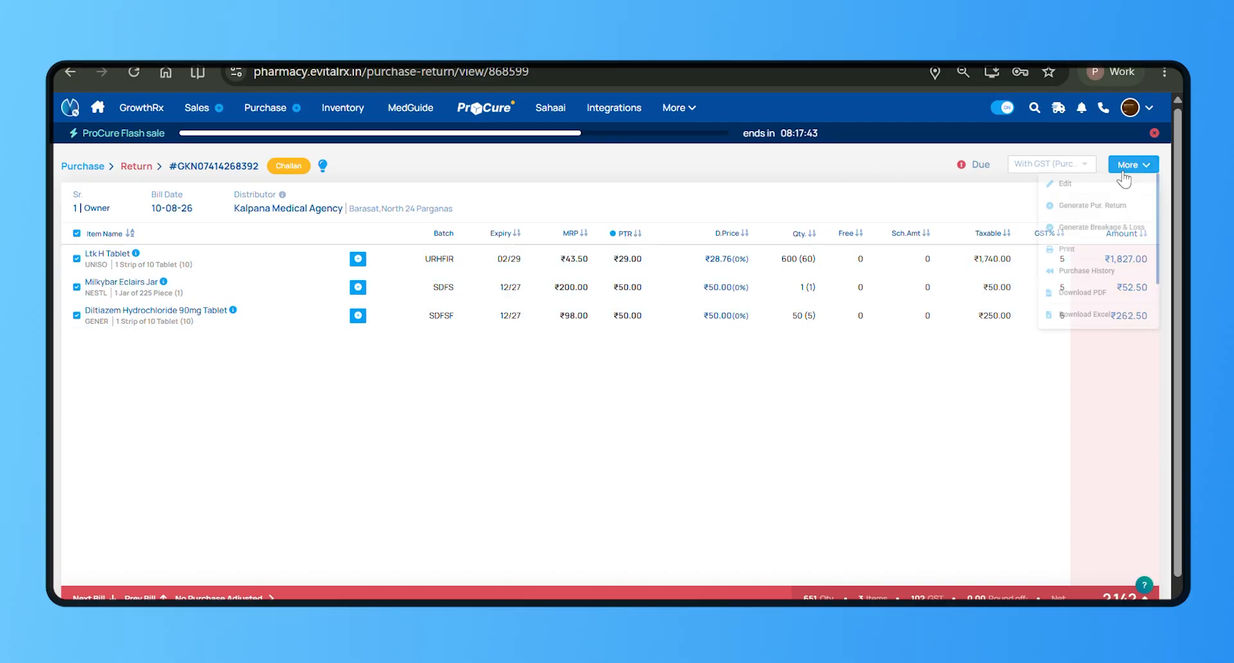
{"action": "left_click", "coordinate": [1088, 218]}
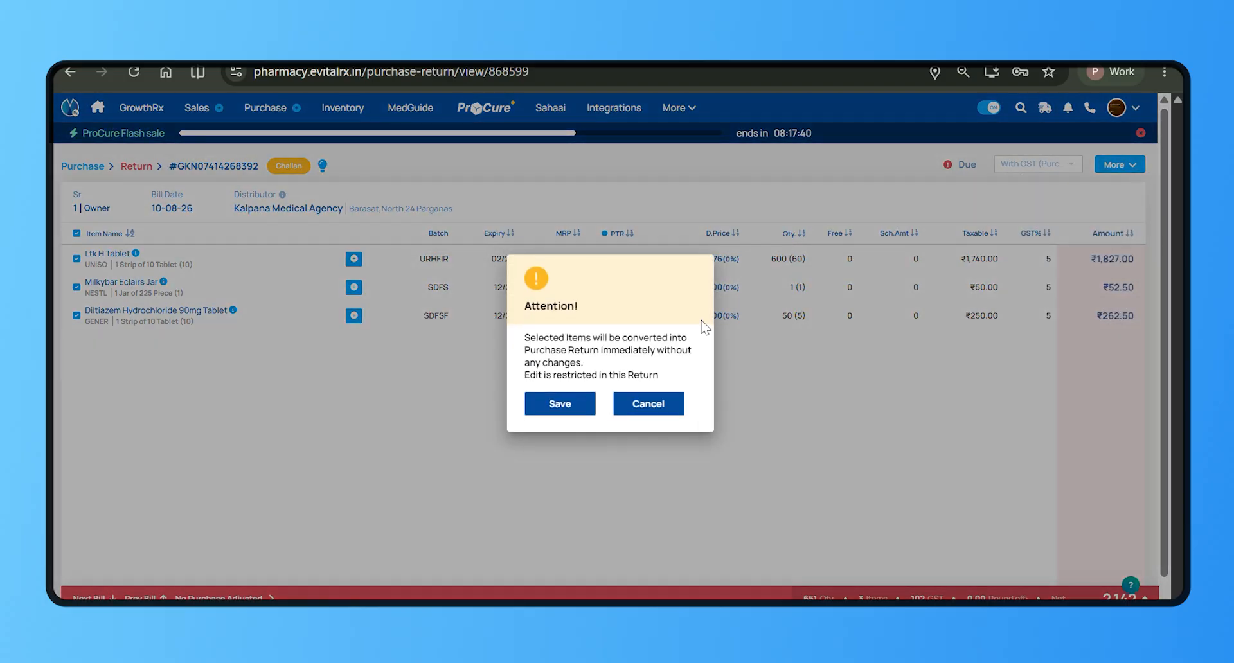
{"action": "left_click", "coordinate": [550, 406]}
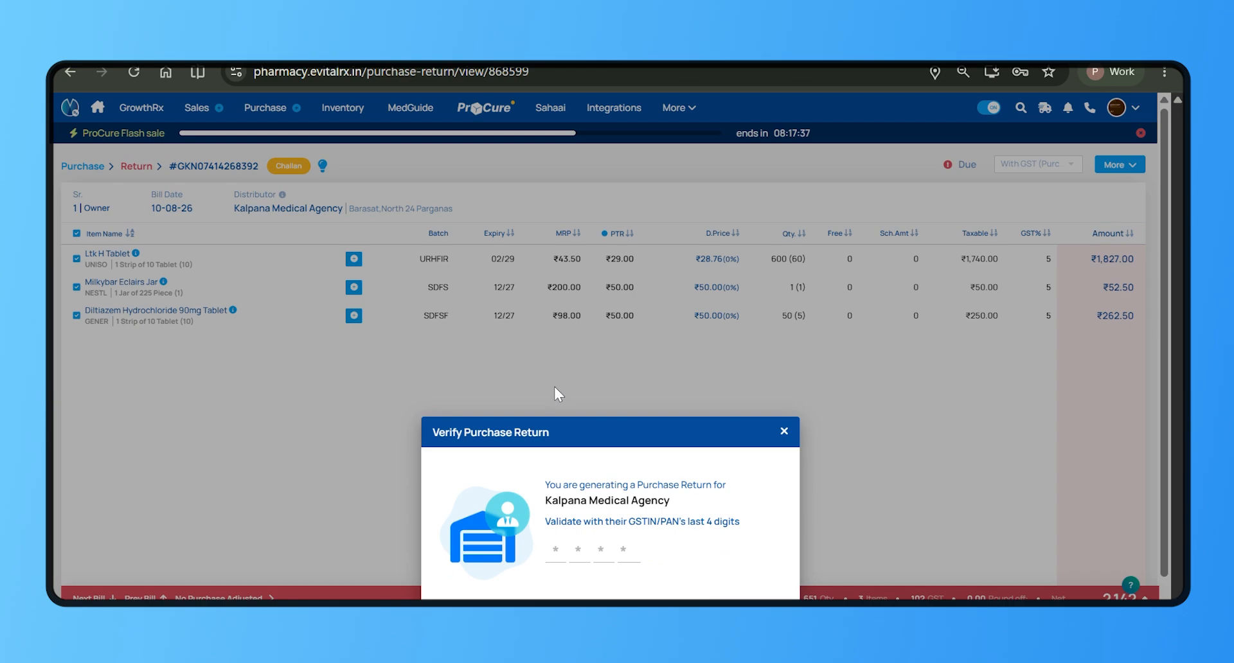
{"action": "type", "text": "C1Z5"}
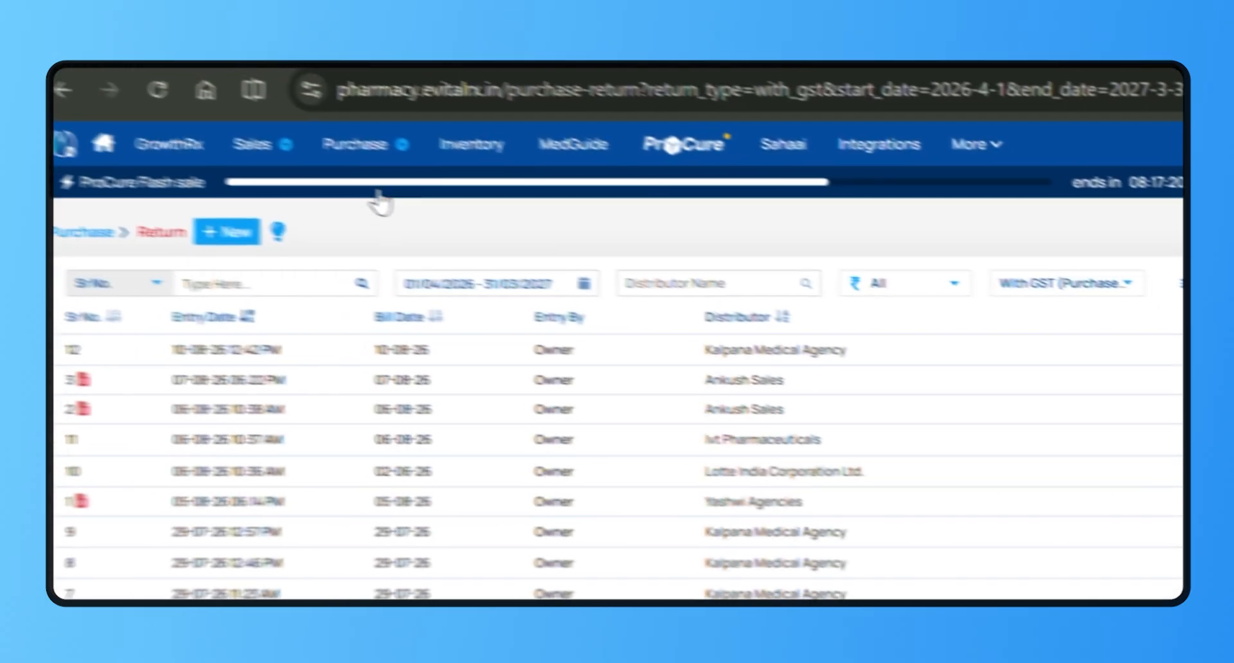
Start a new purchase bill with Kalpana Medical Agency as the distributor.
{"action": "mouse_move", "coordinate": [357, 145]}
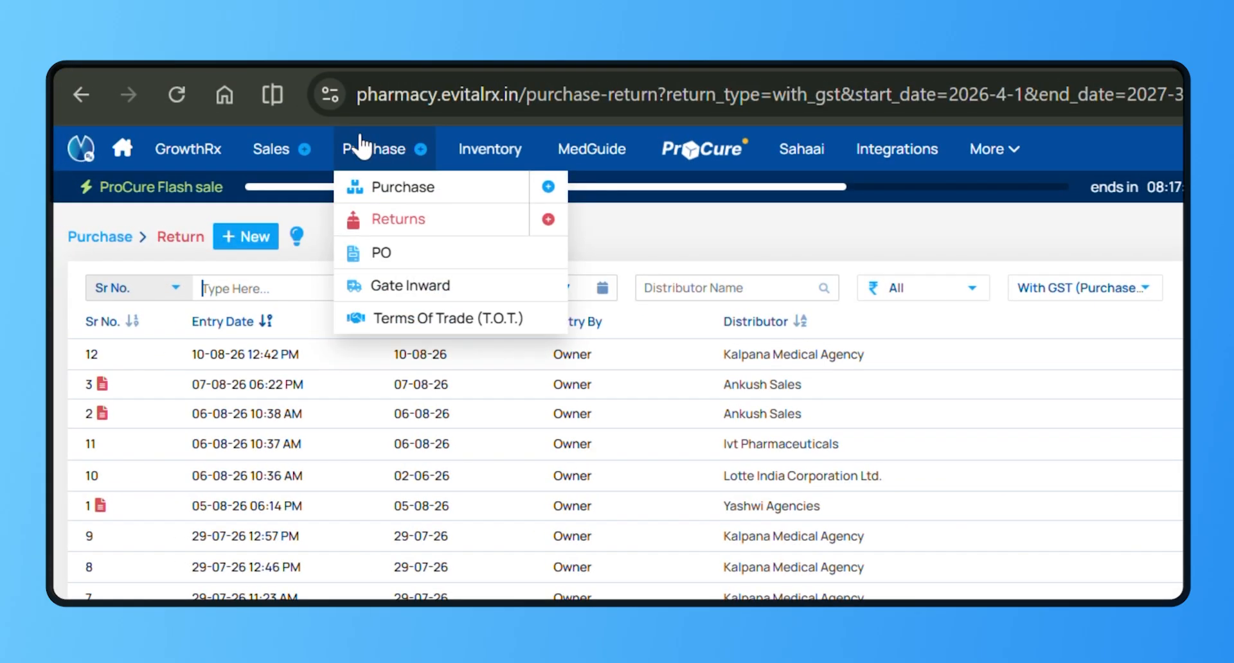
{"action": "left_click", "coordinate": [357, 178]}
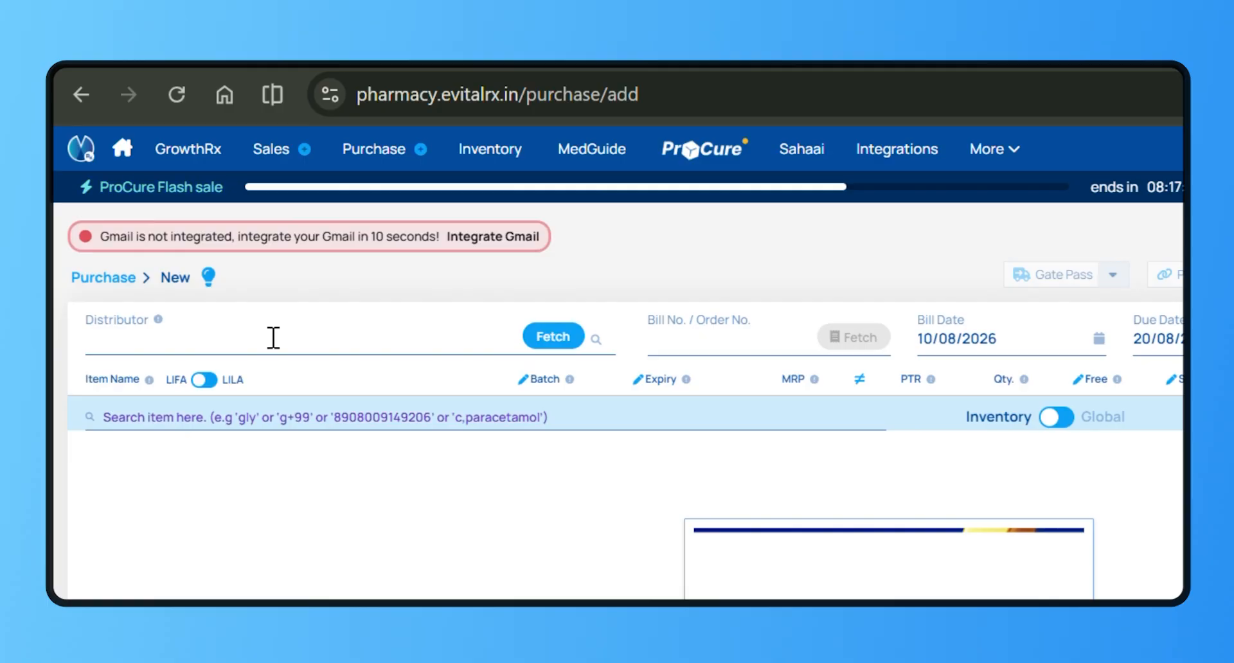
{"action": "type", "text": "Kalp"}
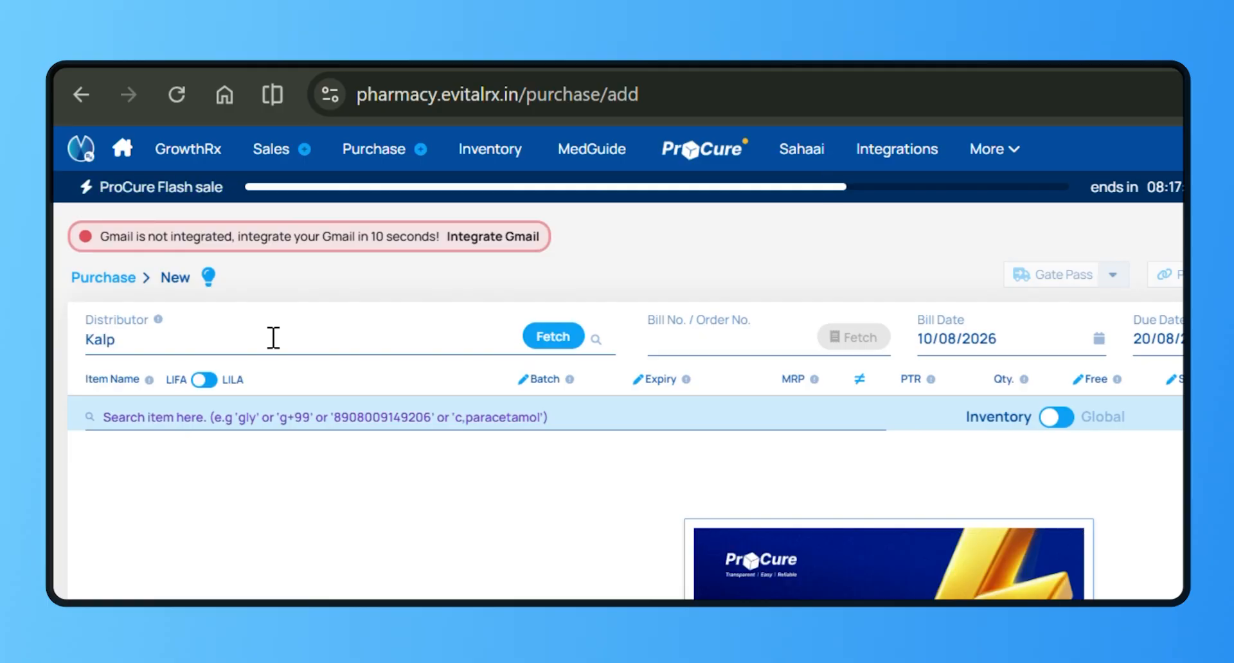
{"action": "left_click", "coordinate": [287, 381]}
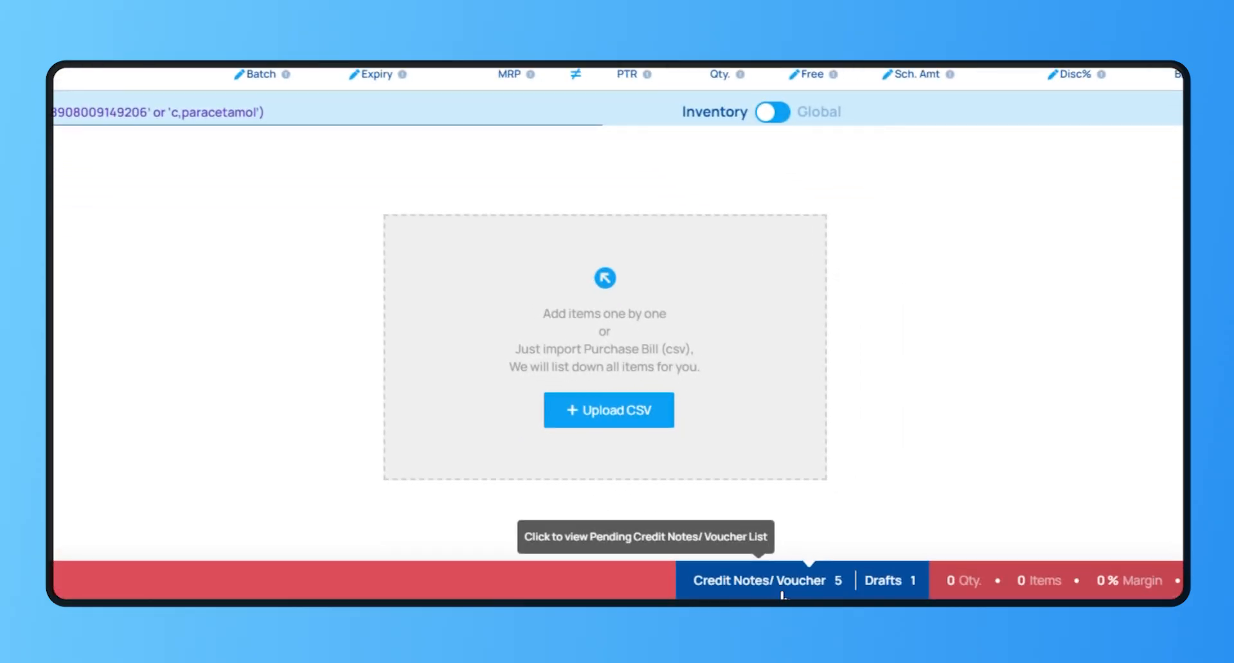
Select the distributor's pending credit note dated 10-08-26 and set its CN/Voucher amount to 1000.
{"action": "left_click", "coordinate": [792, 591]}
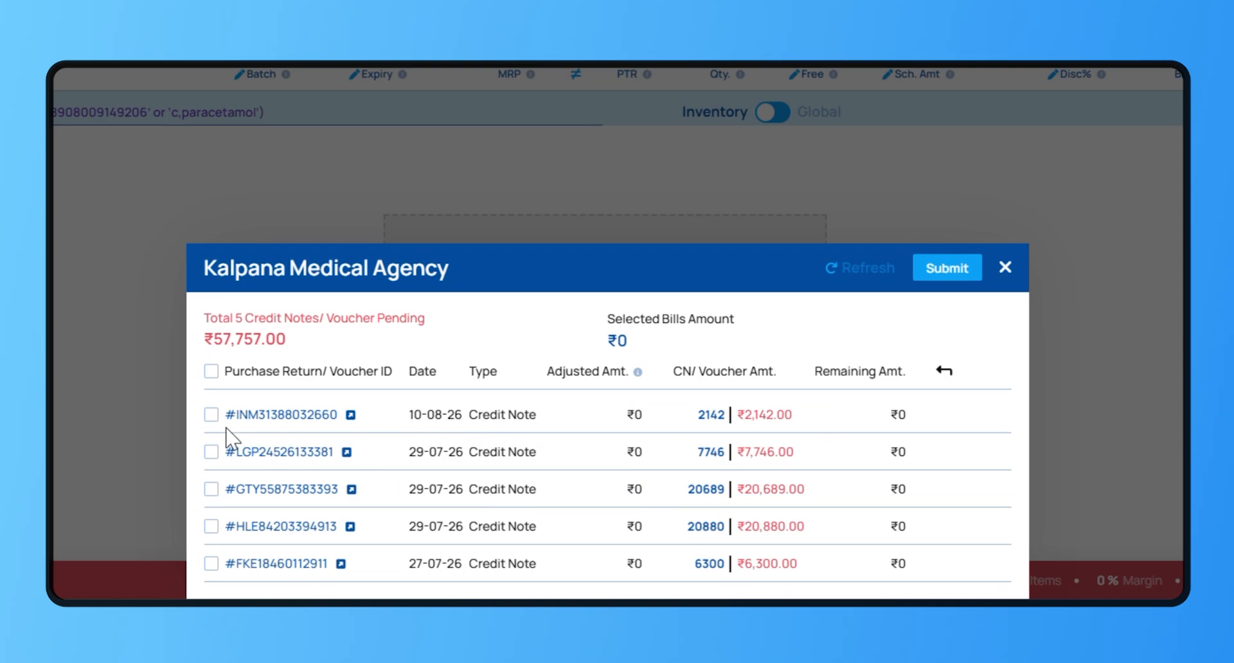
{"action": "left_click", "coordinate": [210, 415]}
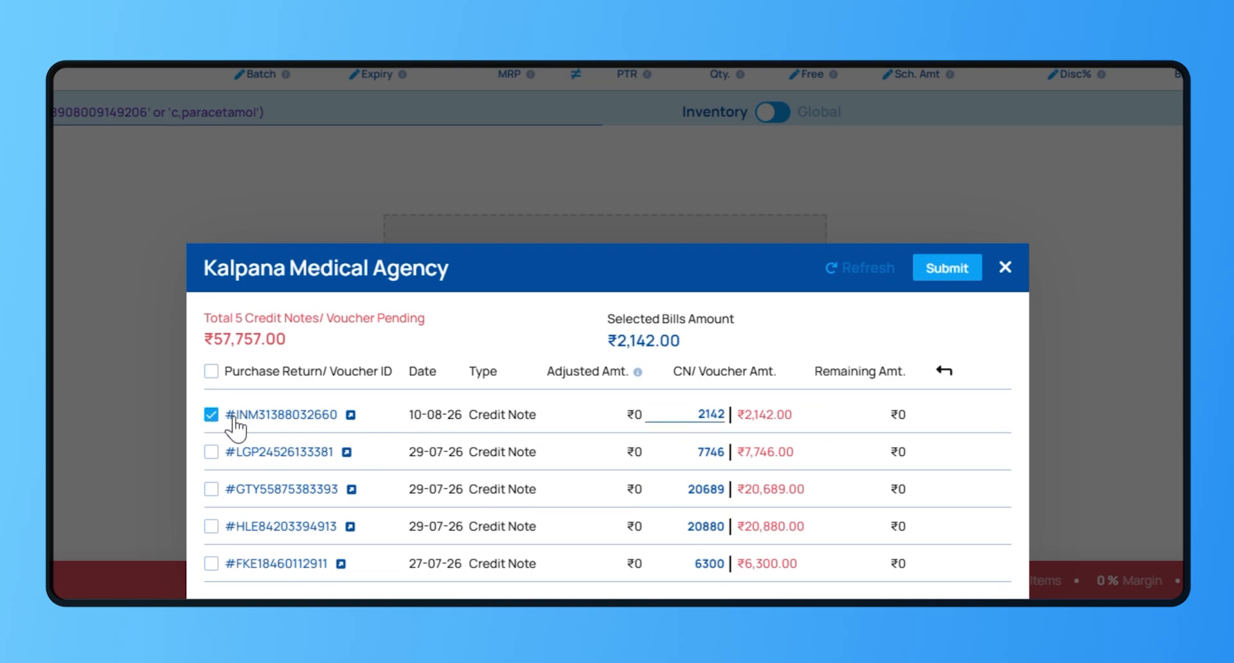
{"action": "double_click", "coordinate": [717, 418]}
{"action": "type", "text": "1000"}
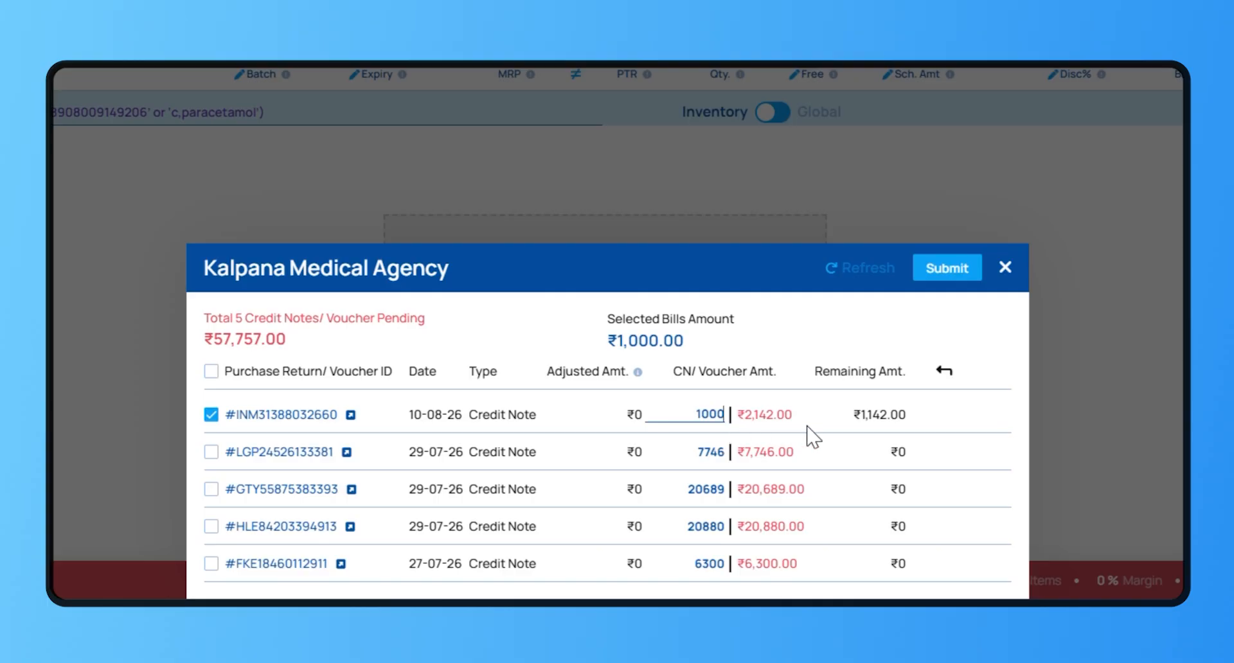